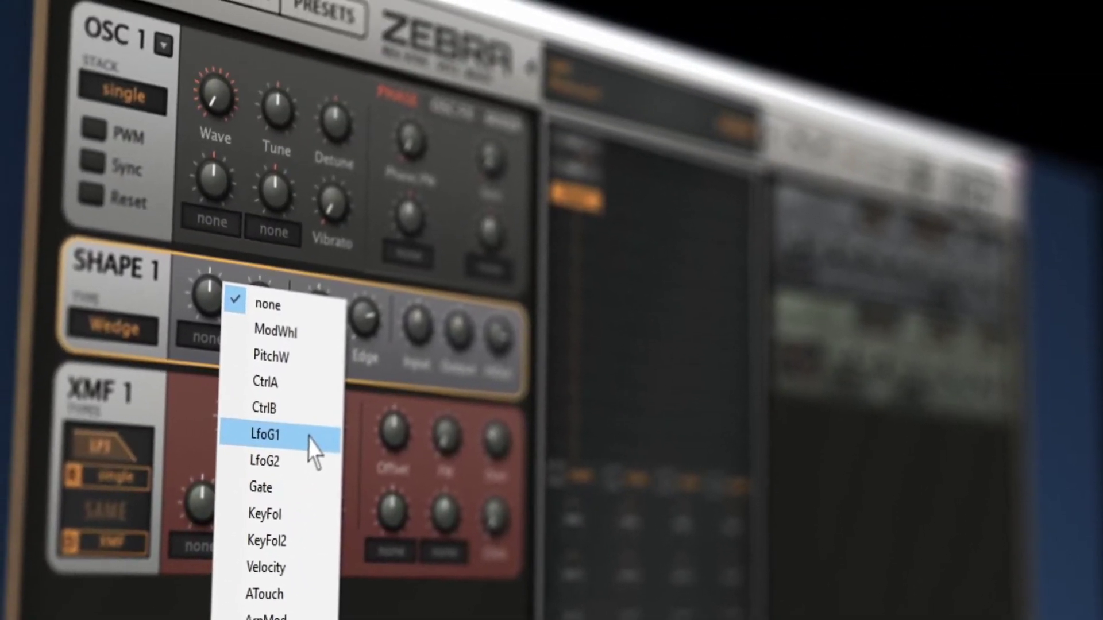
- Set the modulation slot's source from 'none' to LfoG1 and view the full acid bass patch
{"action": "left_click", "coordinate": [209, 281]}
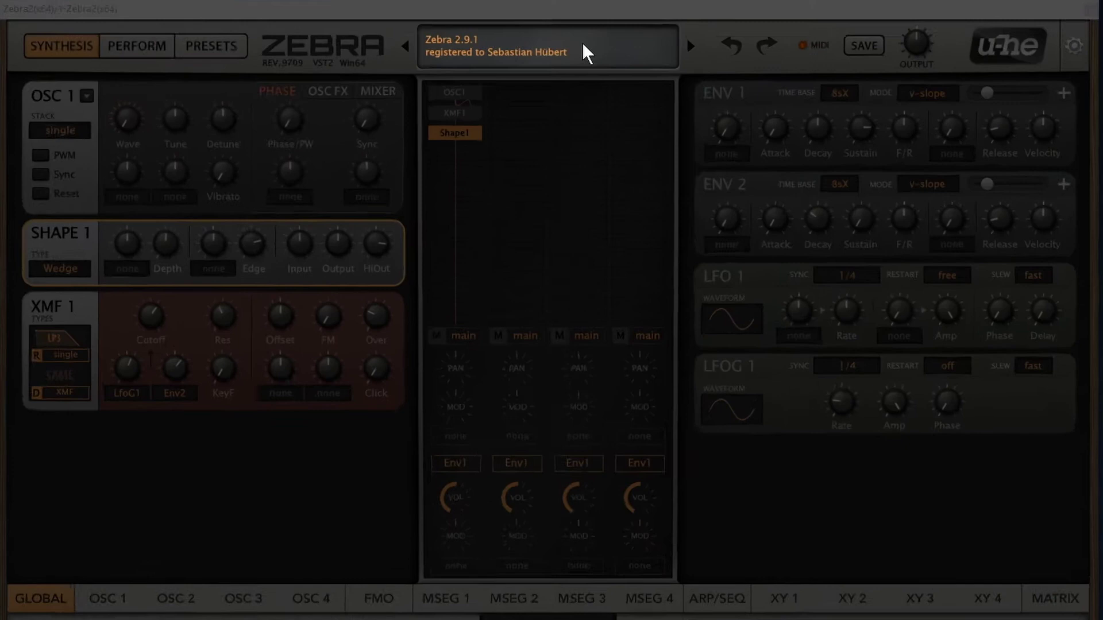
- Load the blank 'init' patch from the patch name menu
{"action": "left_click", "coordinate": [577, 41]}
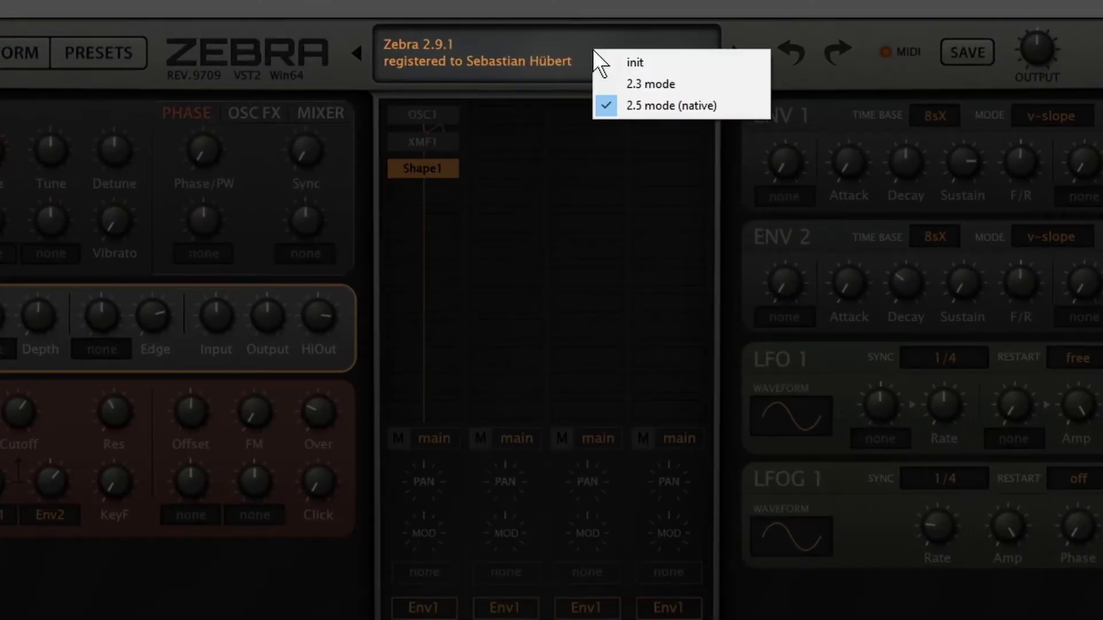
{"action": "left_click", "coordinate": [626, 64]}
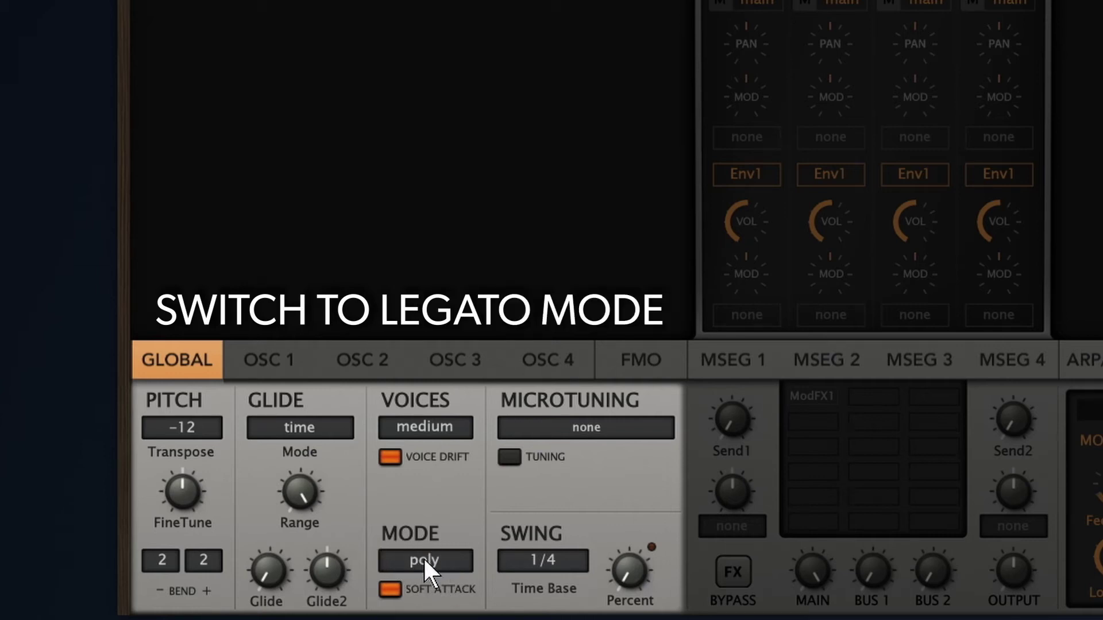
- Switch the voice mode from poly to legato and turn up the Glide knob
{"action": "left_click", "coordinate": [425, 563]}
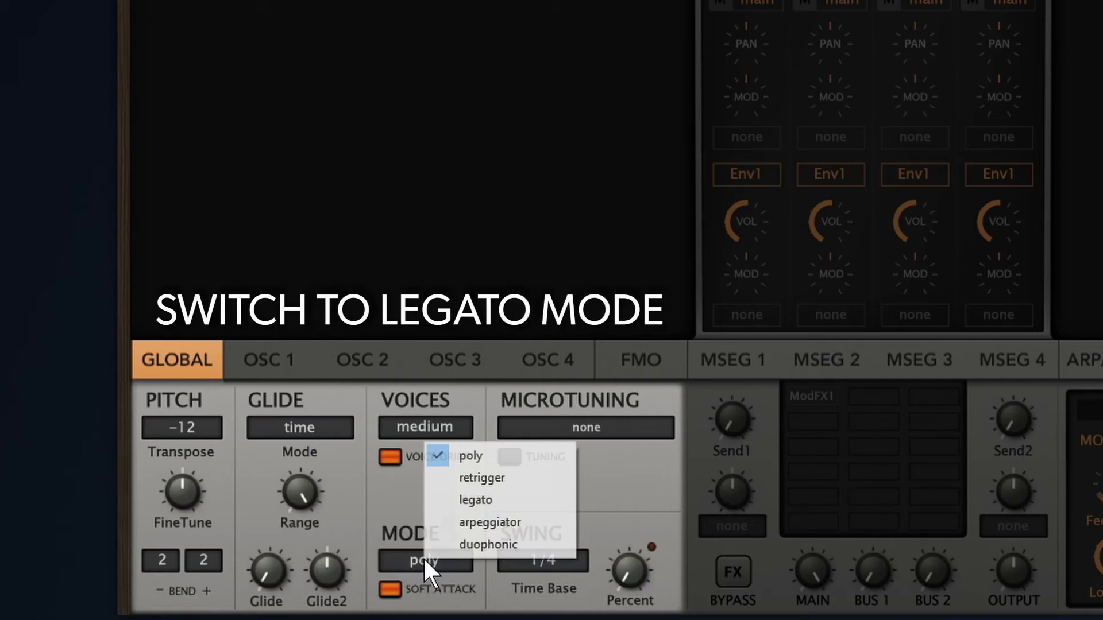
{"action": "left_click", "coordinate": [467, 500]}
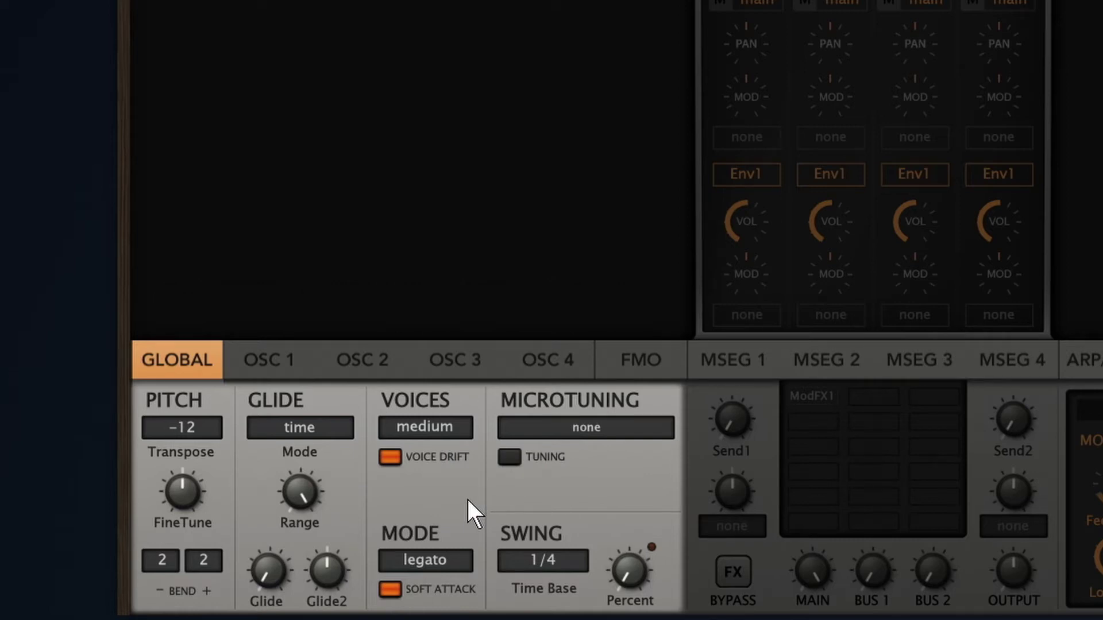
{"action": "left_click_drag", "start_coordinate": [267, 566], "coordinate": [274, 489]}
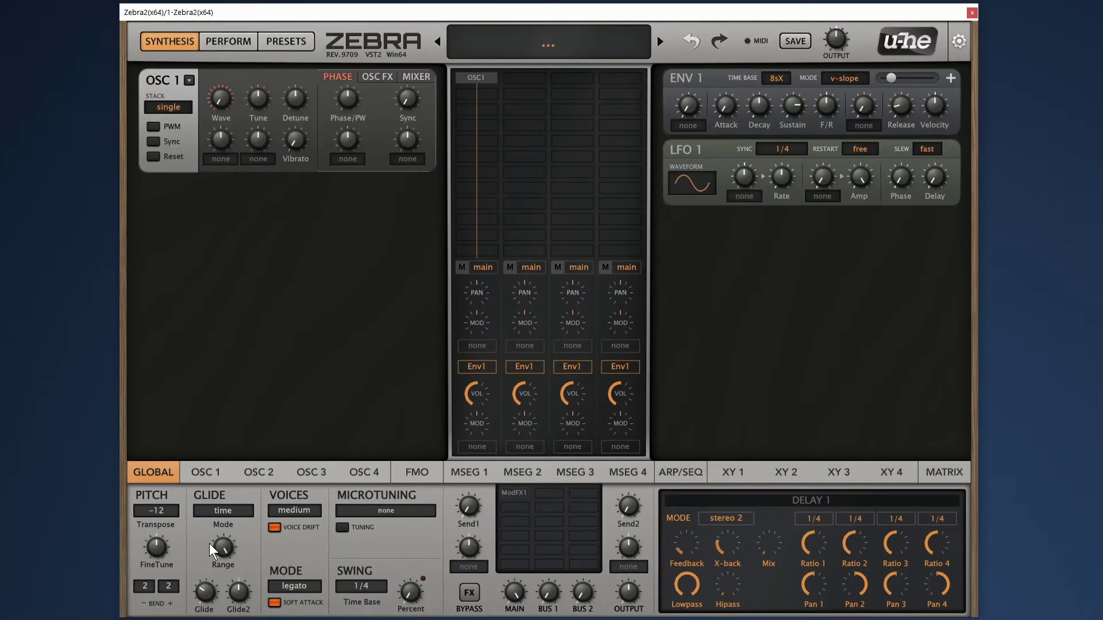
- Load the Factory OSCs 'Pulse Table' wavetable into OSC 1, then return to the GLOBAL settings
{"action": "left_click", "coordinate": [214, 473]}
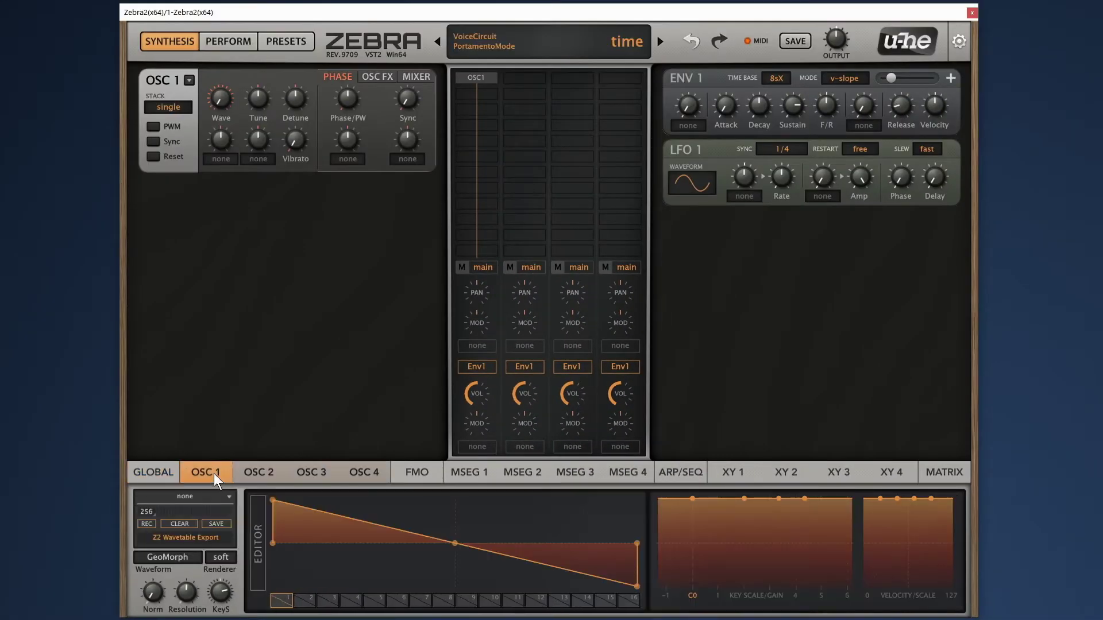
{"action": "left_click", "coordinate": [215, 495]}
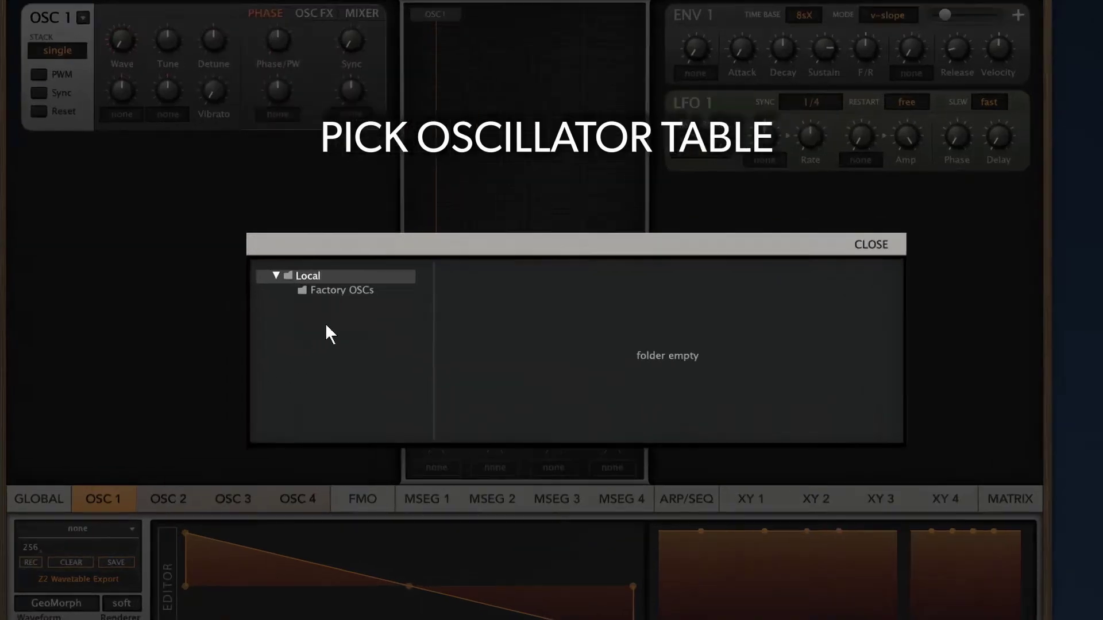
{"action": "left_click", "coordinate": [404, 302]}
{"action": "left_click", "coordinate": [424, 432]}
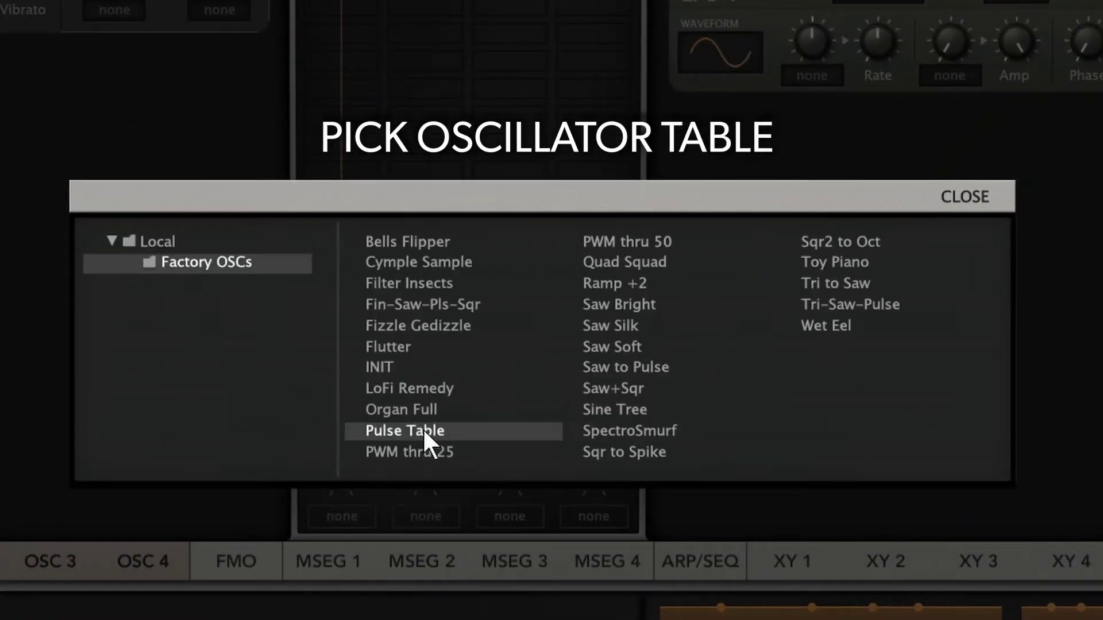
{"action": "left_click", "coordinate": [957, 197]}
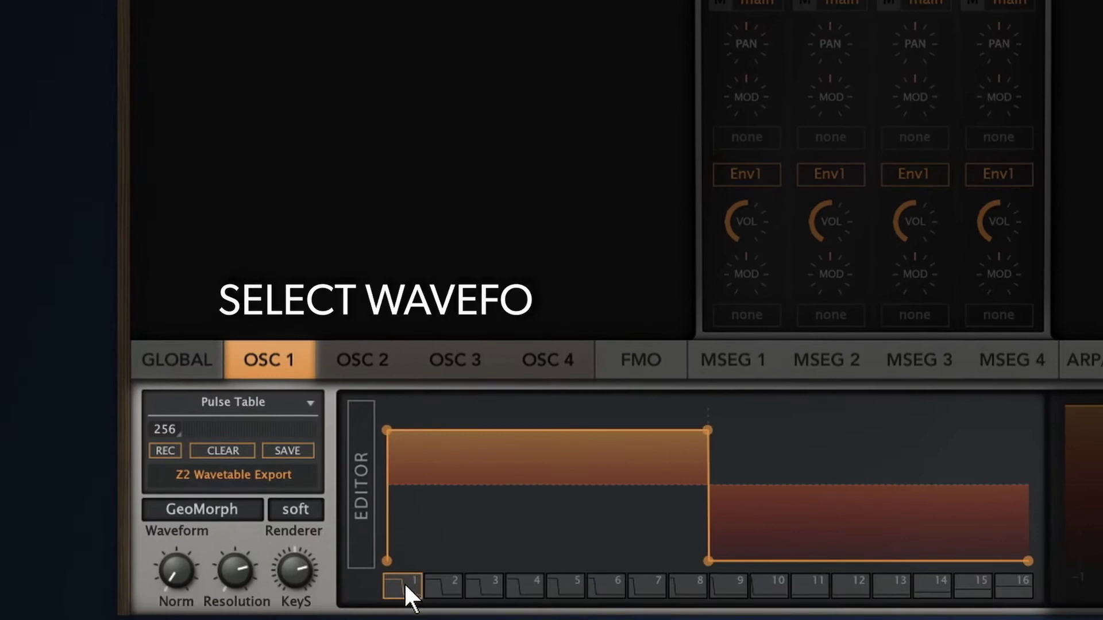
{"action": "mouse_move", "coordinate": [404, 581]}
{"action": "left_mouse_down"}
{"action": "mouse_move", "coordinate": [784, 614]}
{"action": "mouse_move", "coordinate": [960, 608]}
{"action": "mouse_move", "coordinate": [1005, 594]}
{"action": "mouse_move", "coordinate": [402, 585]}
{"action": "left_mouse_up"}
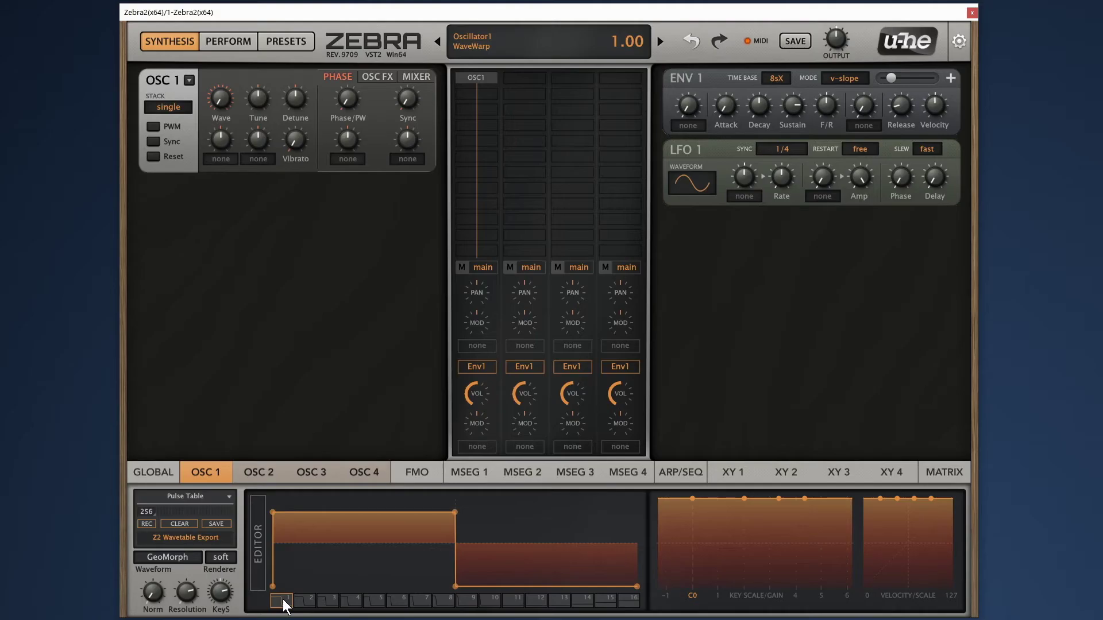
{"action": "left_click", "coordinate": [165, 472]}
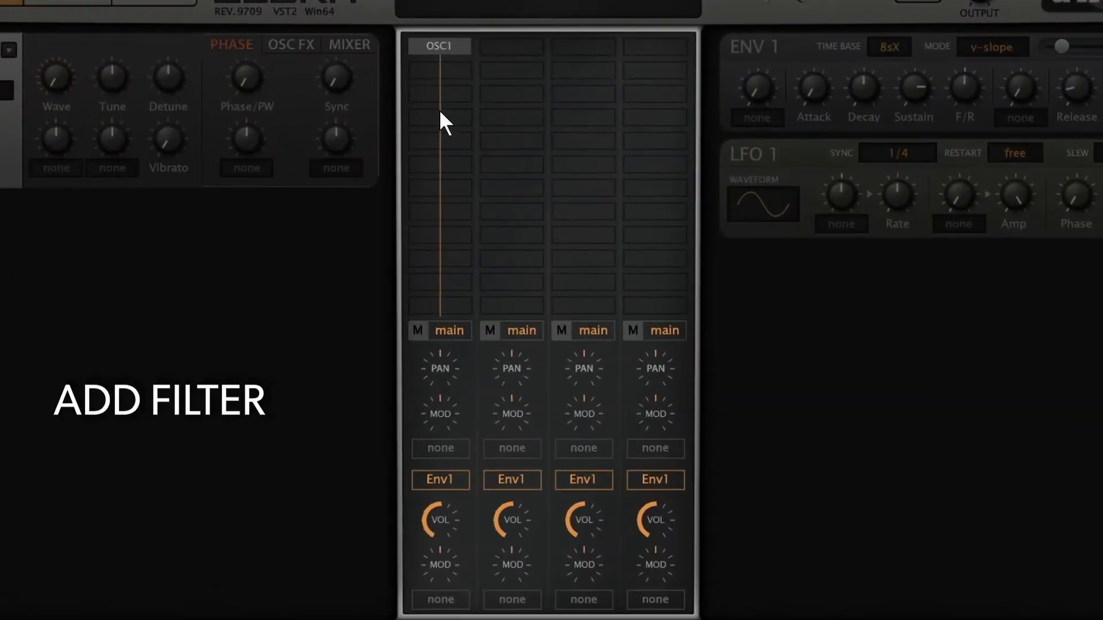
- Insert XMF1 in the slot below OSC1 and change its filter type from LP4 to LP3
{"action": "left_click", "coordinate": [452, 78]}
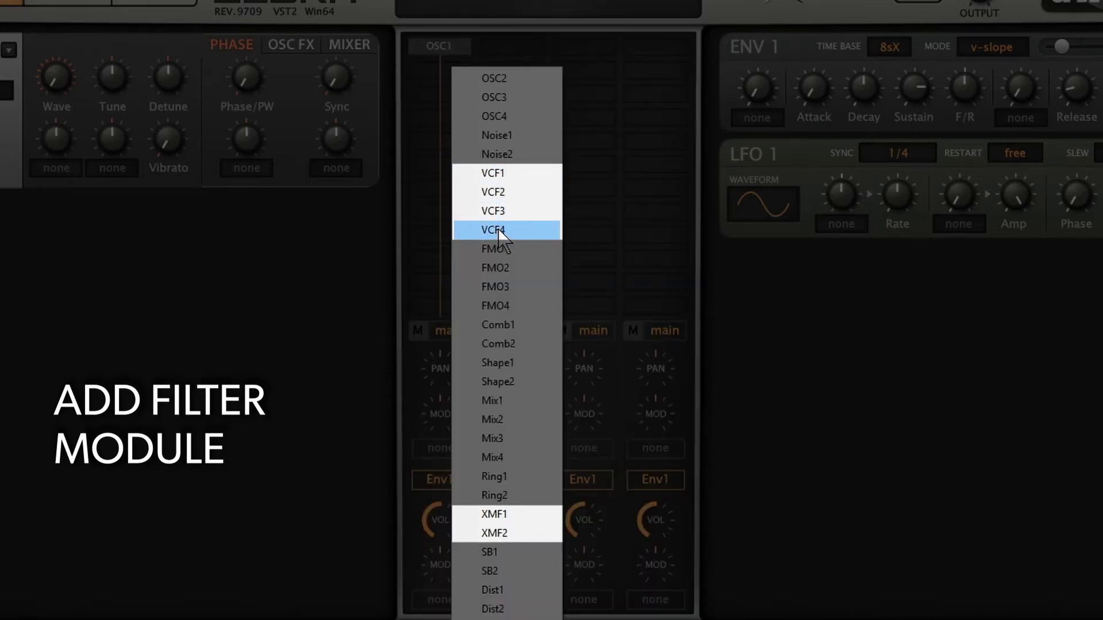
{"action": "left_click", "coordinate": [501, 515]}
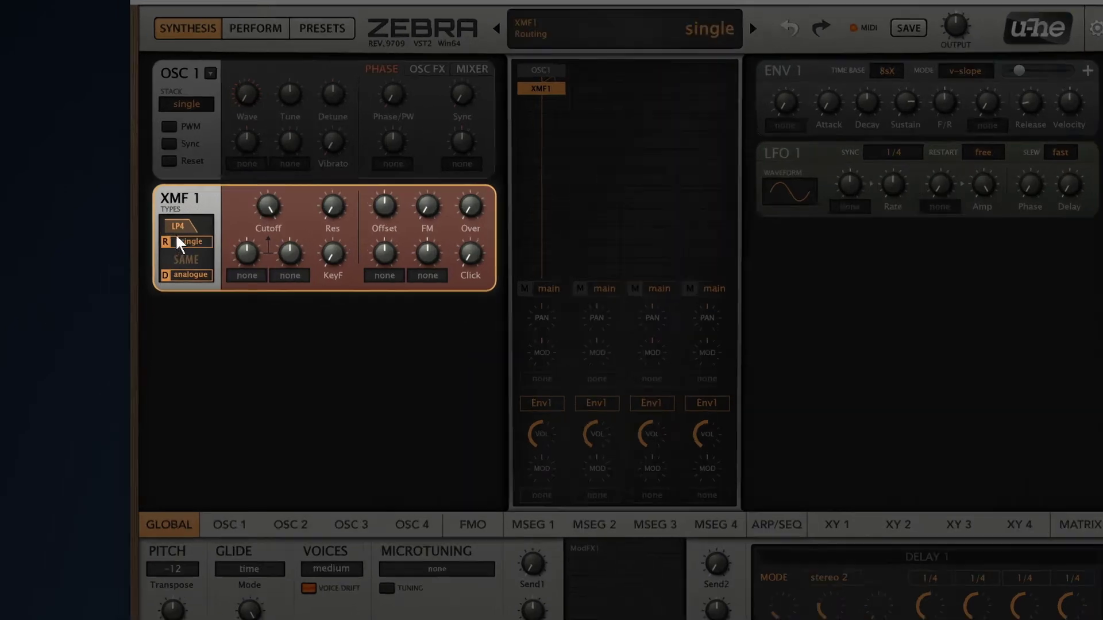
{"action": "left_click", "coordinate": [165, 211]}
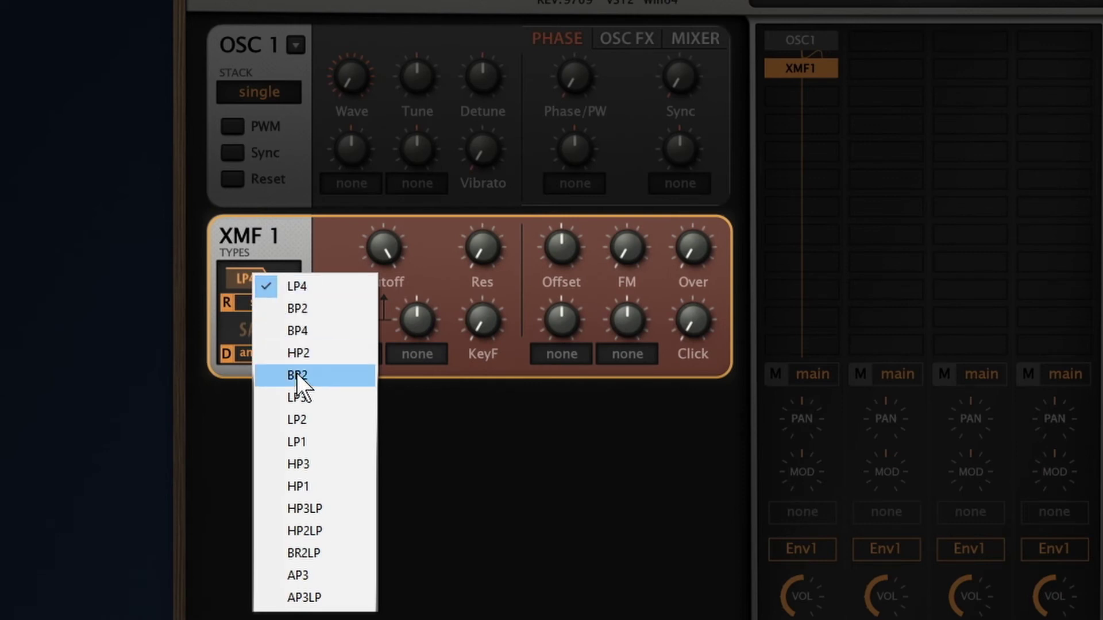
{"action": "left_click", "coordinate": [303, 397]}
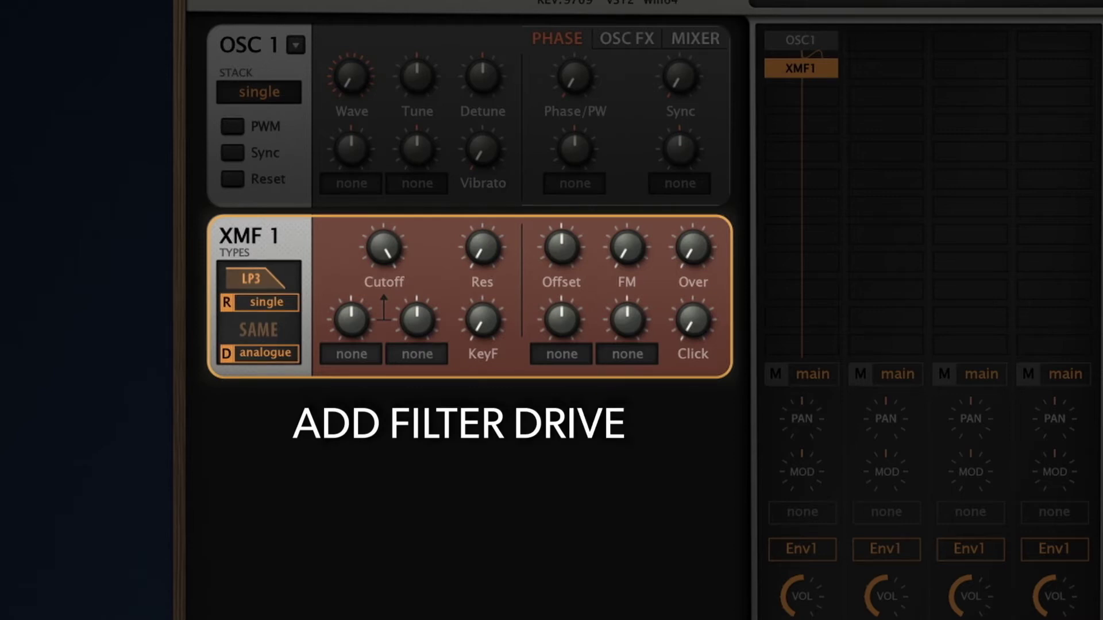
- Set the XMF 1 drive type to XMF and raise its Over drive amount
{"action": "left_click", "coordinate": [278, 351]}
{"action": "left_click", "coordinate": [346, 361]}
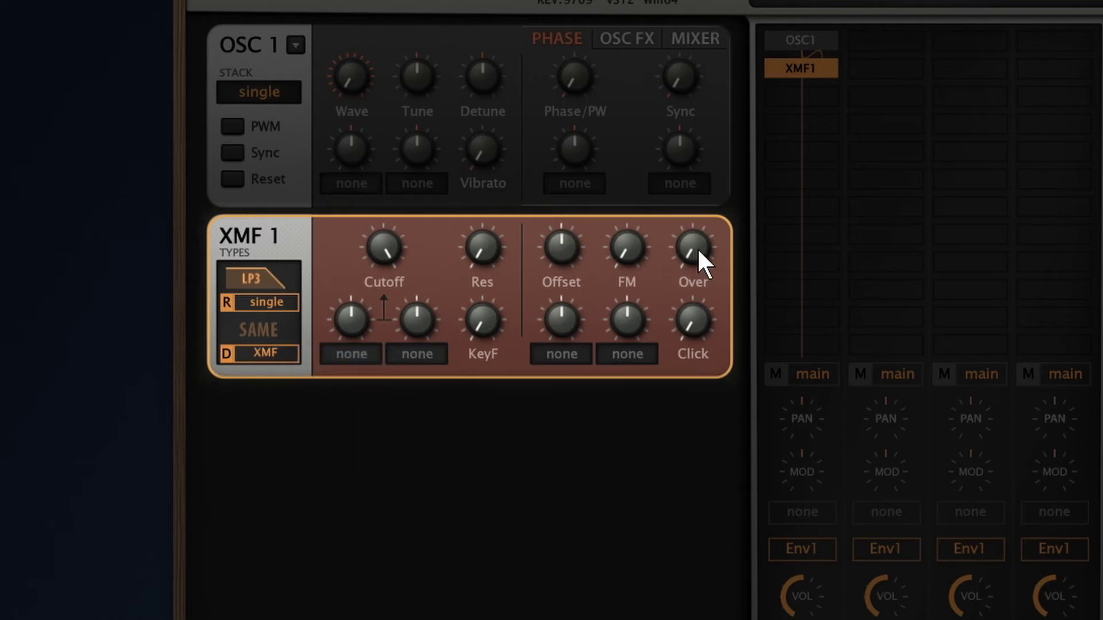
{"action": "left_click_drag", "start_coordinate": [692, 212], "coordinate": [696, 179]}
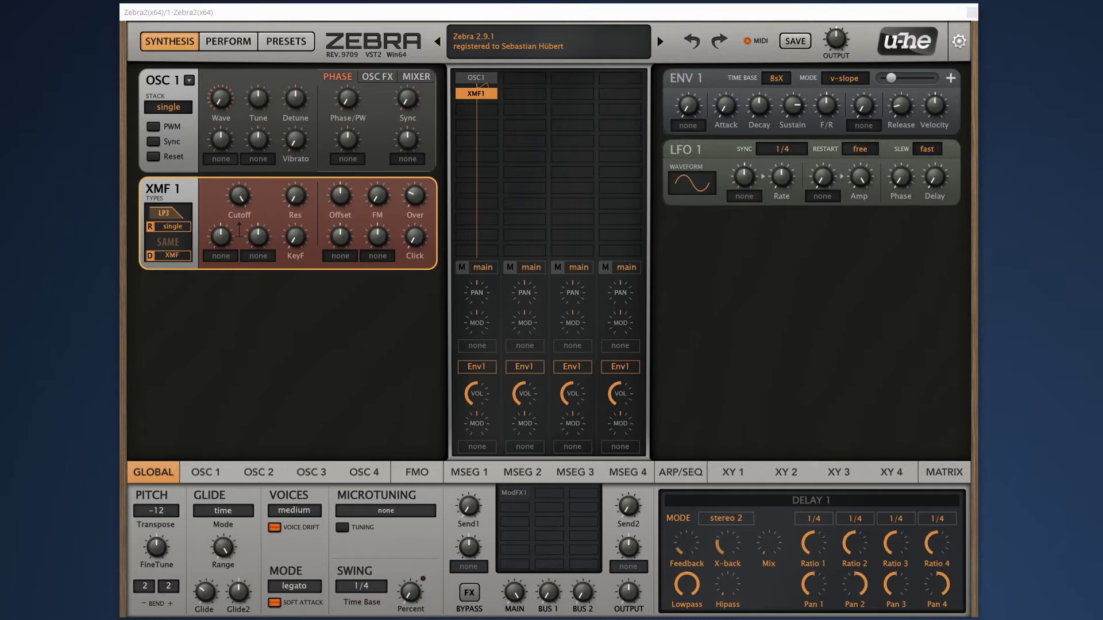
- Insert Shape1 below XMF1 as a Wedge shaper with Depth and HiOut raised
{"action": "left_click", "coordinate": [459, 122]}
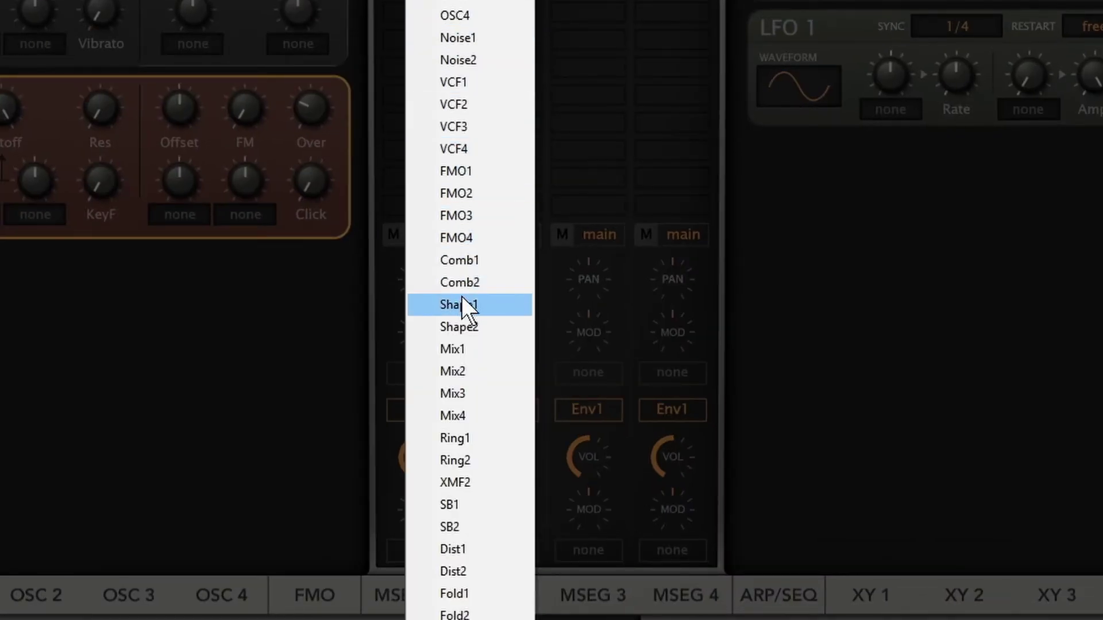
{"action": "left_click", "coordinate": [463, 301]}
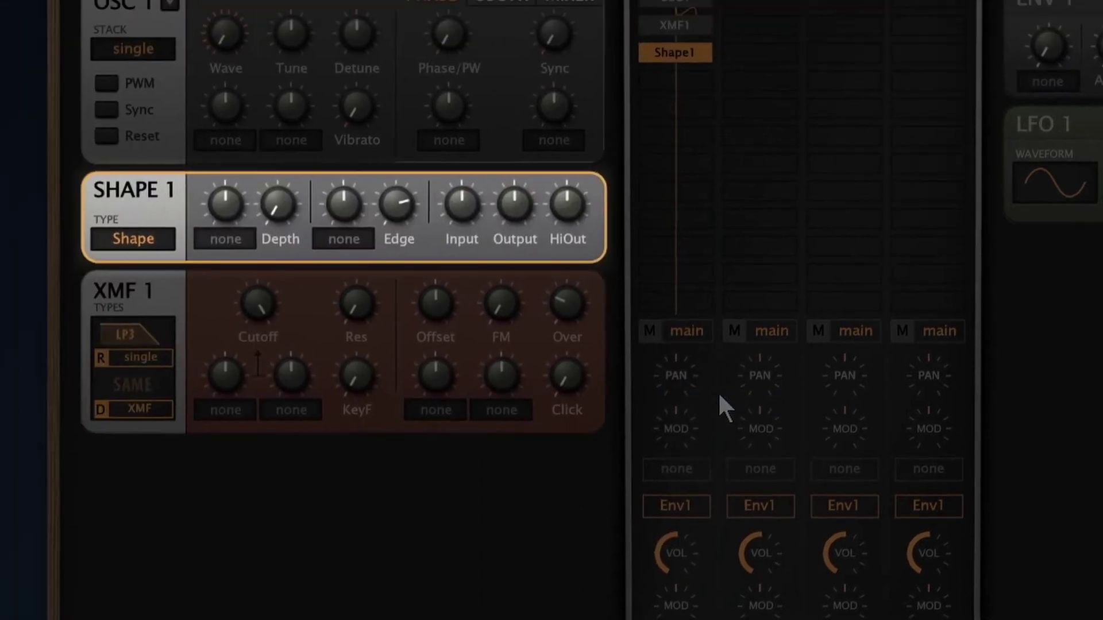
{"action": "left_click", "coordinate": [142, 240]}
{"action": "left_click", "coordinate": [192, 317]}
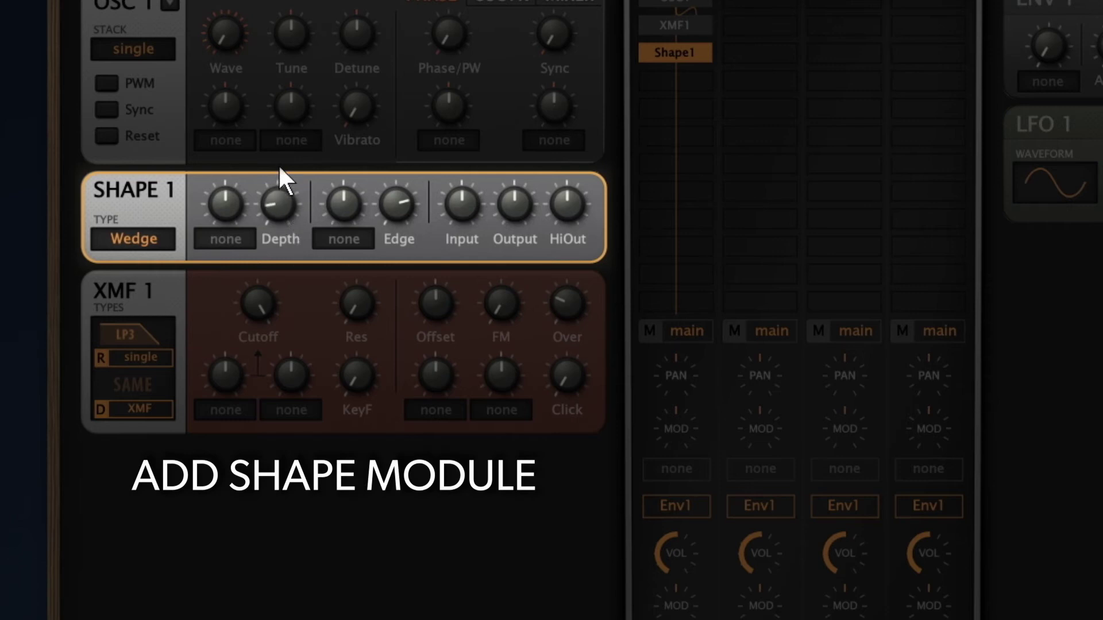
{"action": "left_click_drag", "start_coordinate": [282, 148], "coordinate": [285, 109]}
{"action": "left_click_drag", "start_coordinate": [565, 170], "coordinate": [563, 108]}
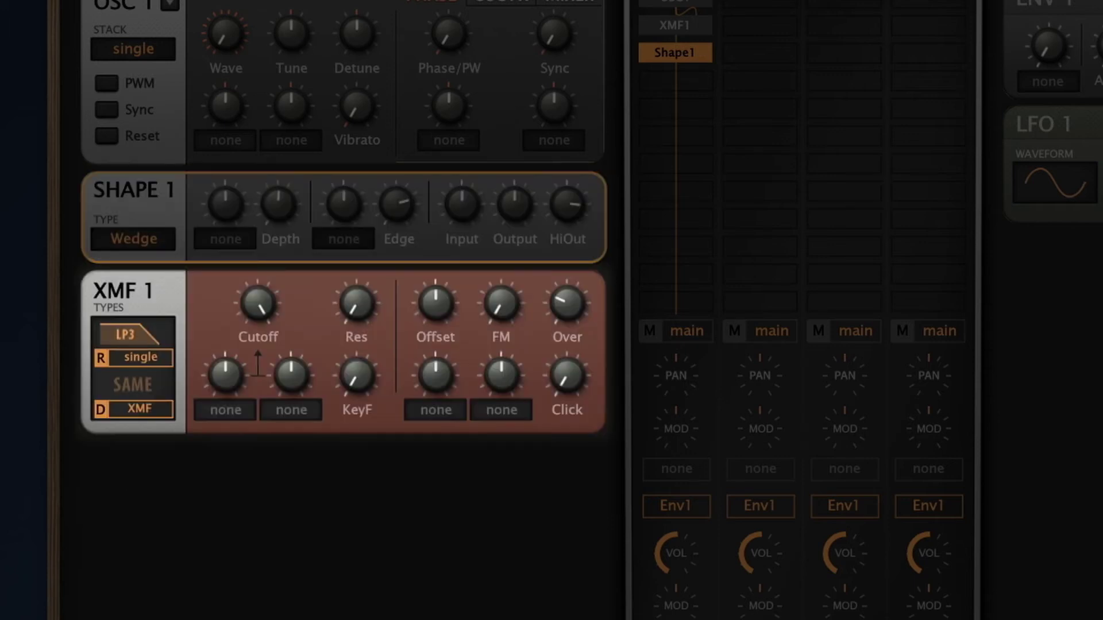
- Modulate XMF 1 cutoff with LfoG1 at amount 24 and slow the LFOG 1 rate to 86
{"action": "left_click", "coordinate": [245, 409]}
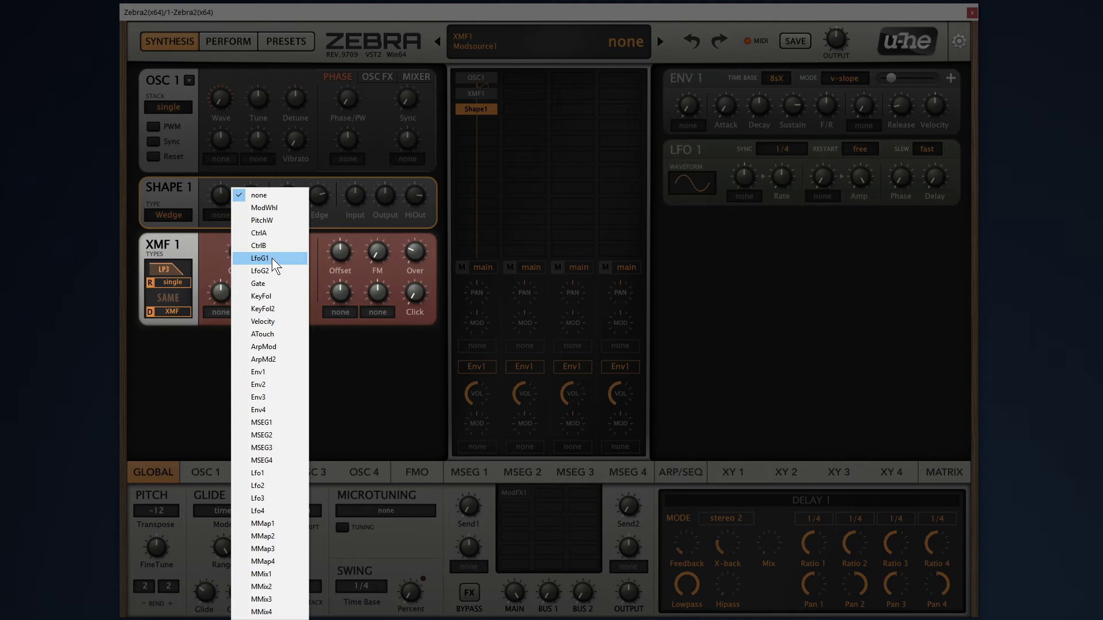
{"action": "left_click", "coordinate": [273, 265]}
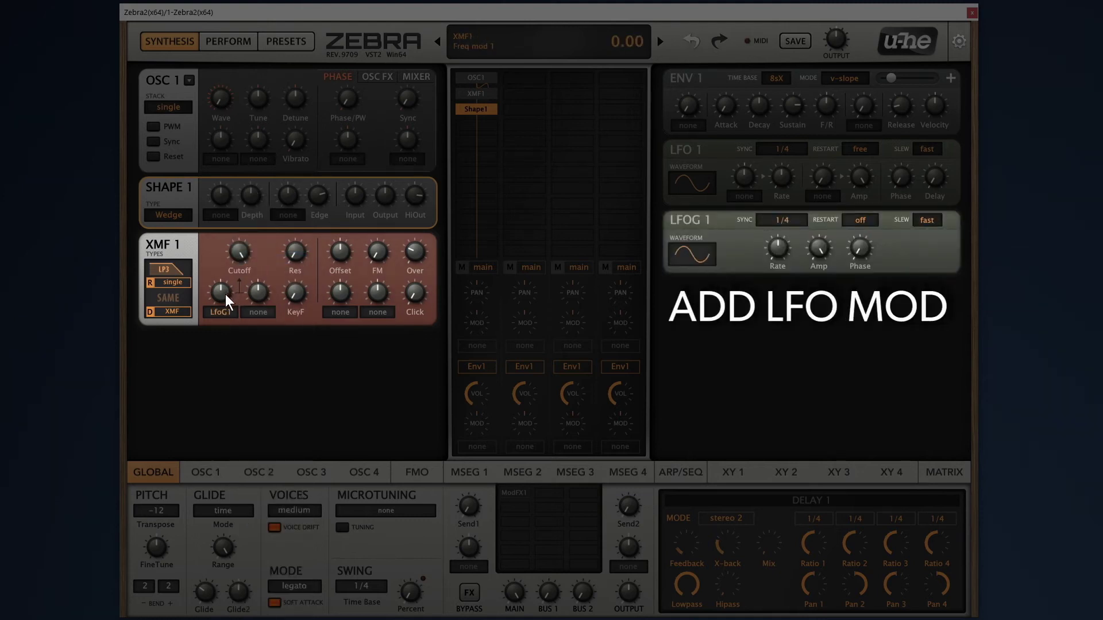
{"action": "left_click_drag", "start_coordinate": [227, 295], "coordinate": [230, 286]}
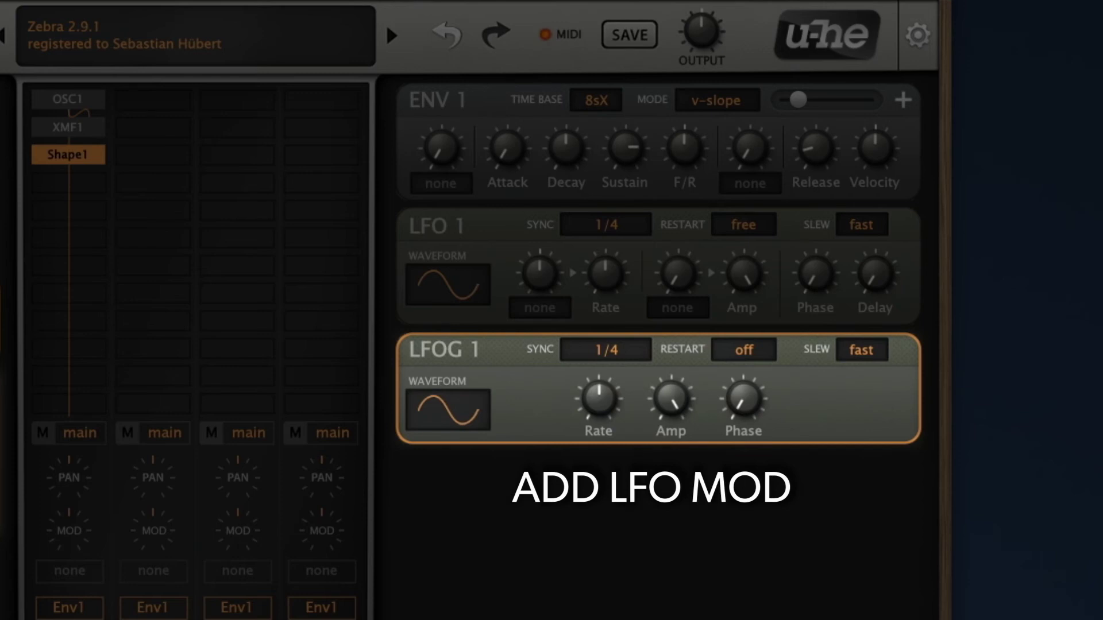
{"action": "mouse_move", "coordinate": [304, 473]}
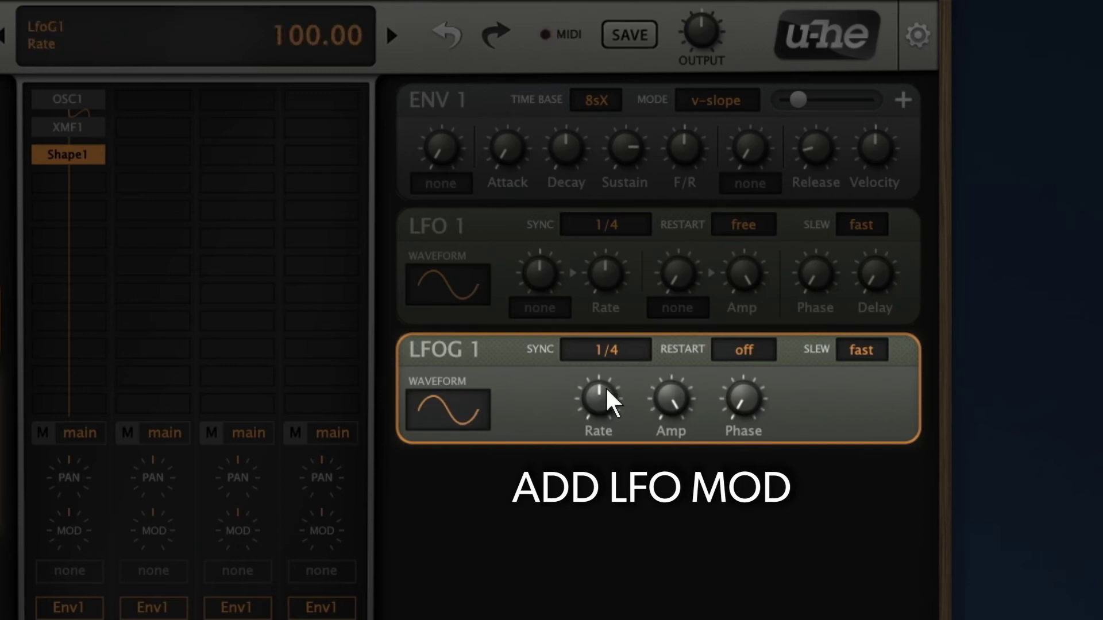
{"action": "left_click_drag", "start_coordinate": [603, 388], "coordinate": [591, 434]}
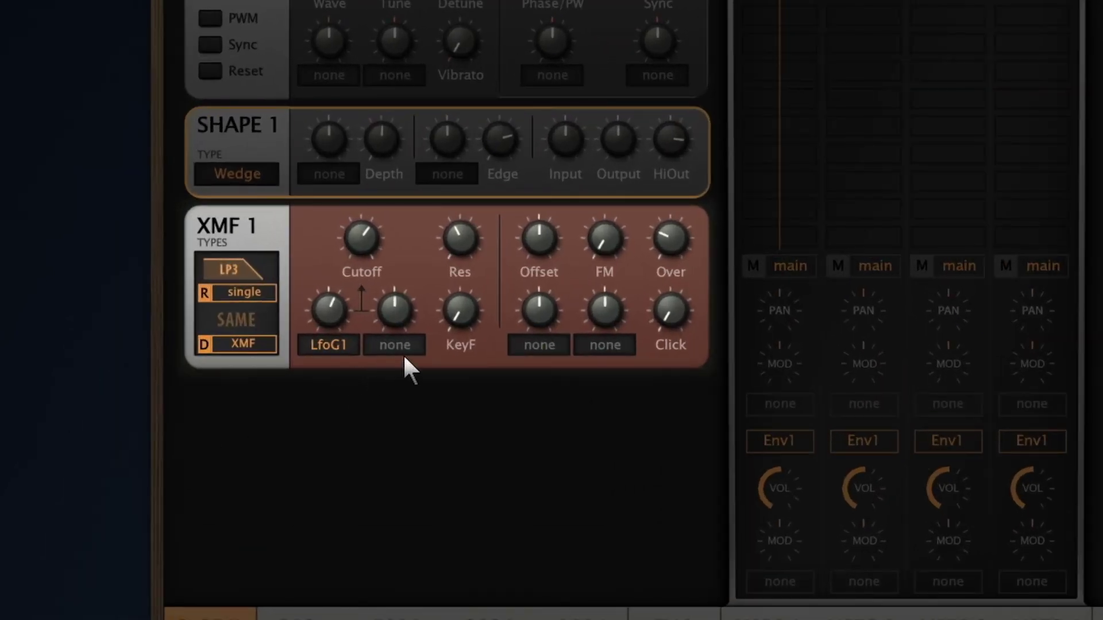
- Route Env2 to the second Cutoff slot, with ENV 2 decay at 29 and sustain at 0
{"action": "left_click", "coordinate": [414, 347]}
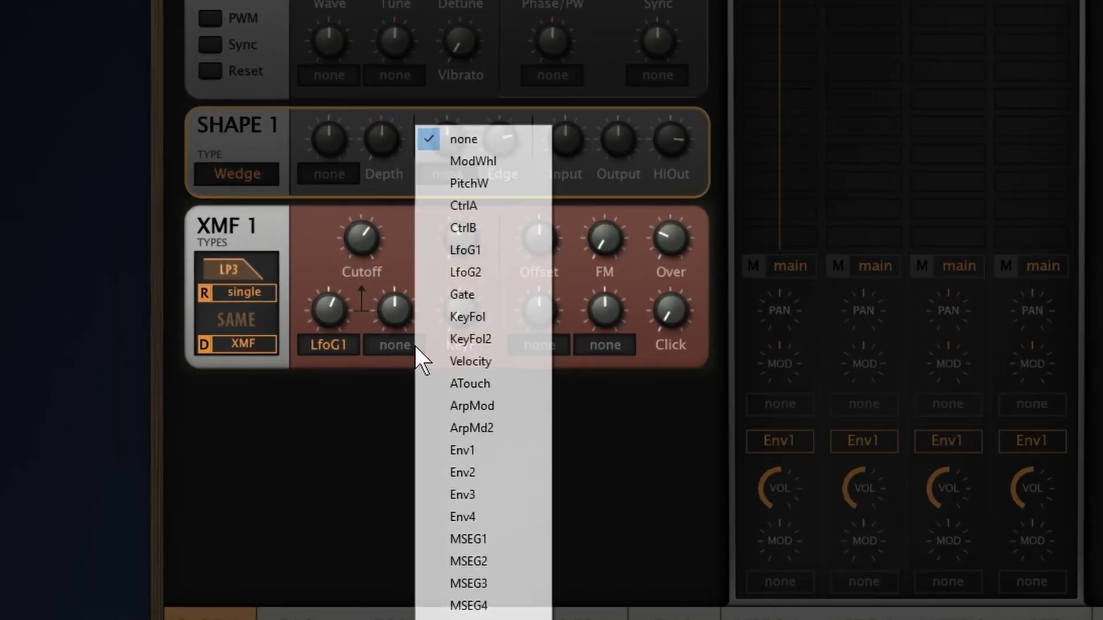
{"action": "left_click", "coordinate": [463, 473]}
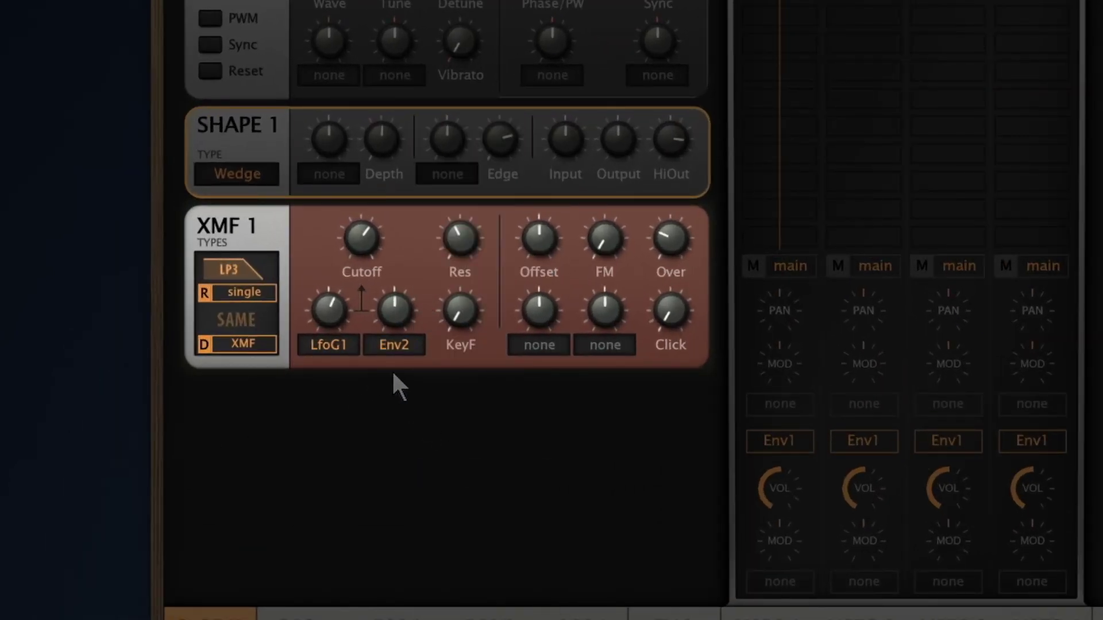
{"action": "left_click_drag", "start_coordinate": [388, 315], "coordinate": [393, 289]}
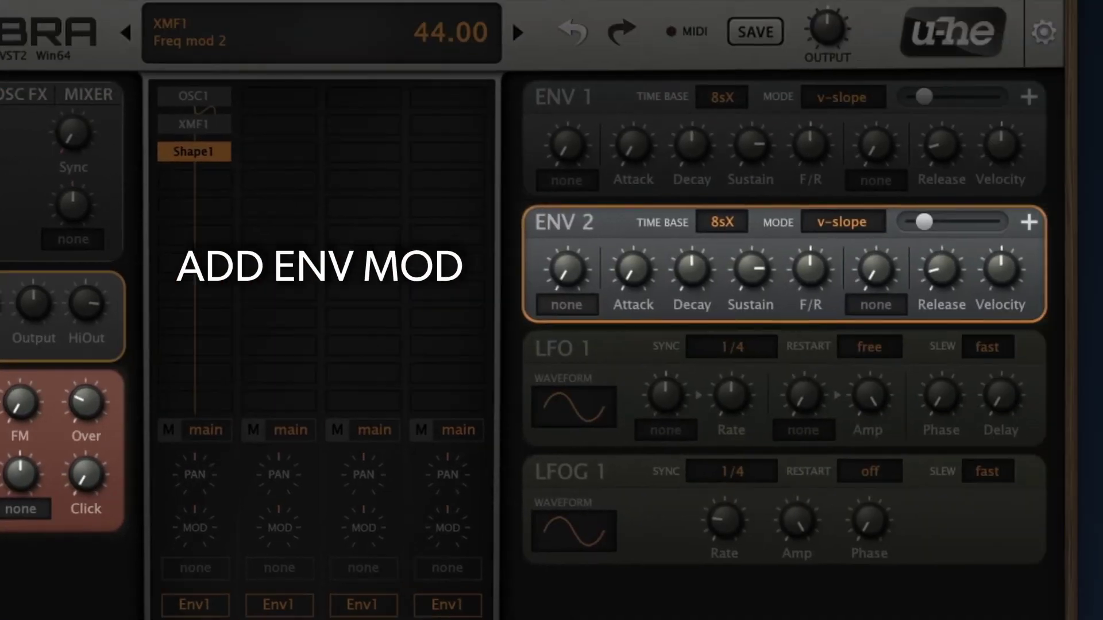
{"action": "left_click_drag", "start_coordinate": [481, 290], "coordinate": [482, 320]}
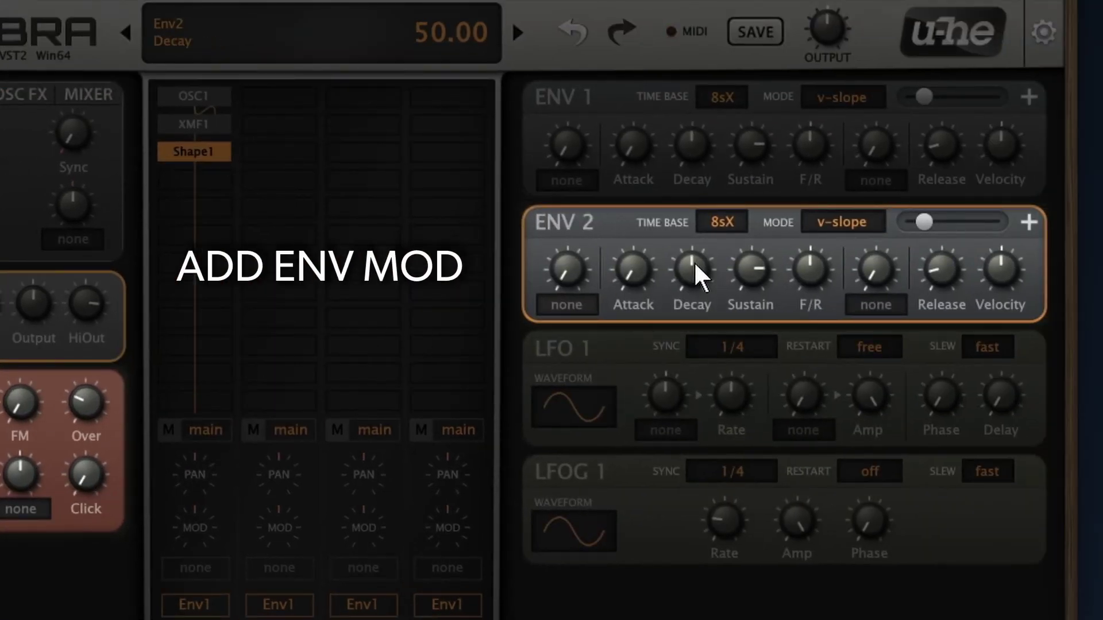
{"action": "left_click_drag", "start_coordinate": [696, 276], "coordinate": [688, 304]}
{"action": "left_click_drag", "start_coordinate": [748, 256], "coordinate": [667, 546]}
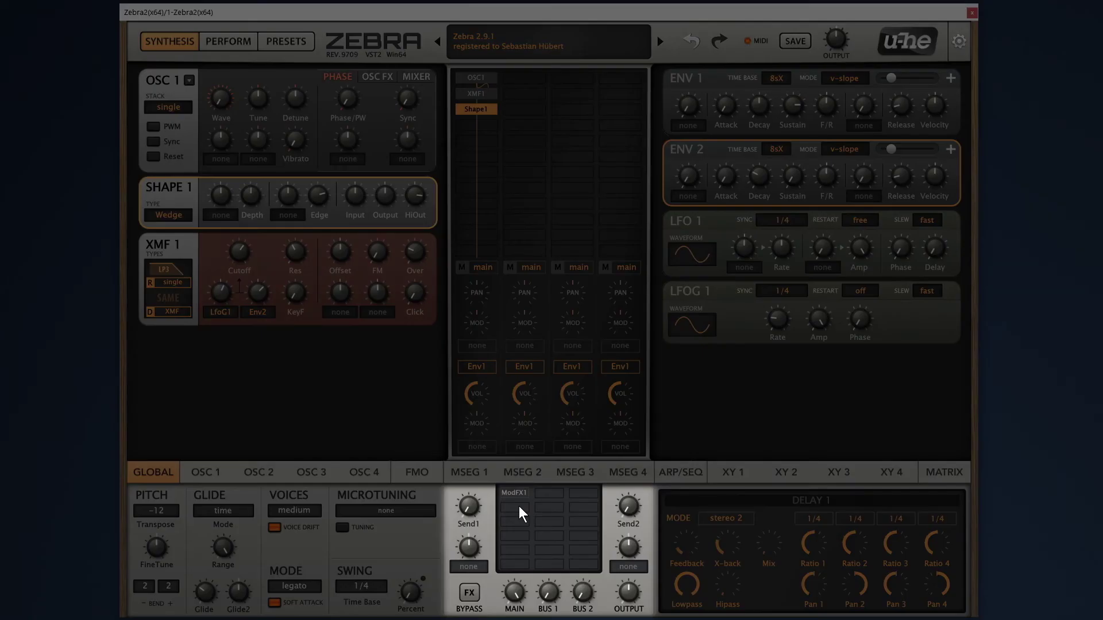
- Insert the Rev1 reverb into the empty ModFX1 effects slot
{"action": "left_click", "coordinate": [518, 506]}
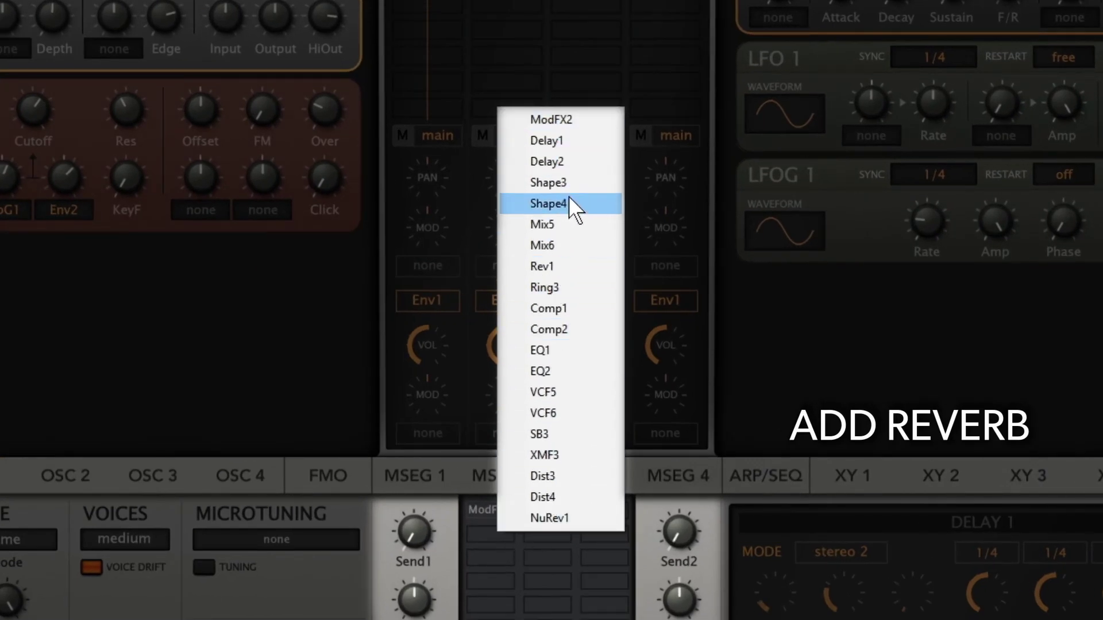
{"action": "left_click", "coordinate": [564, 264]}
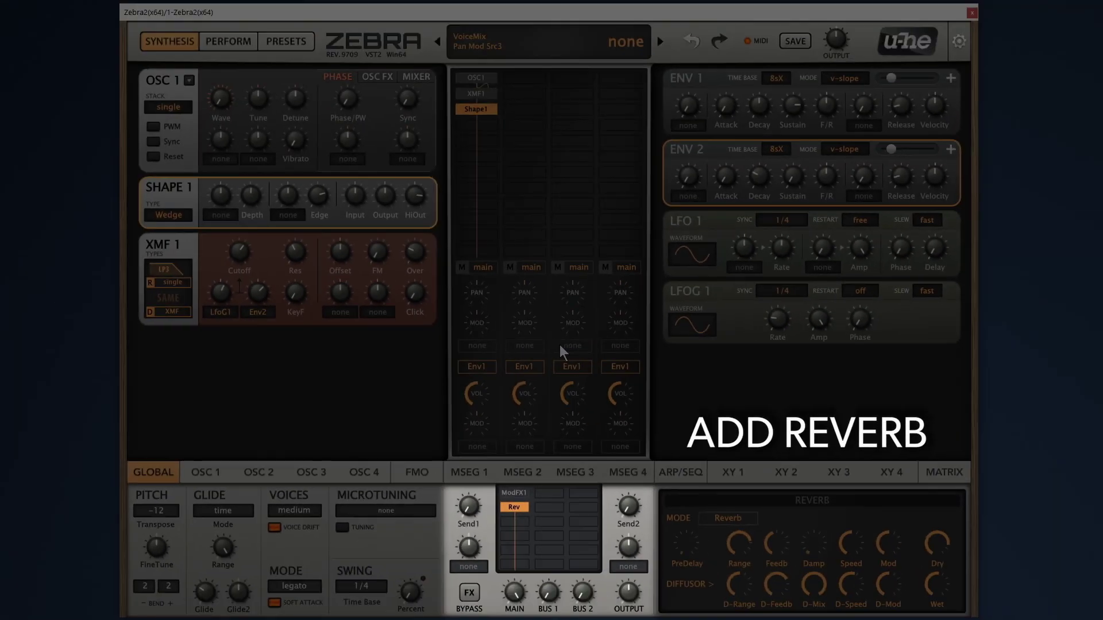